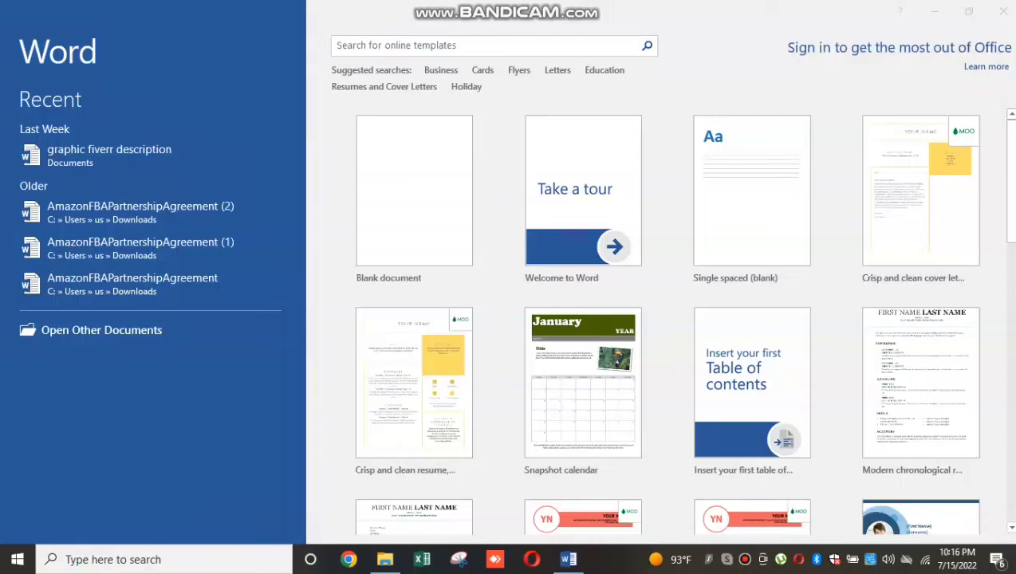
Step: Create a new blank document from the Word start screen
{"action": "left_click", "coordinate": [414, 191]}
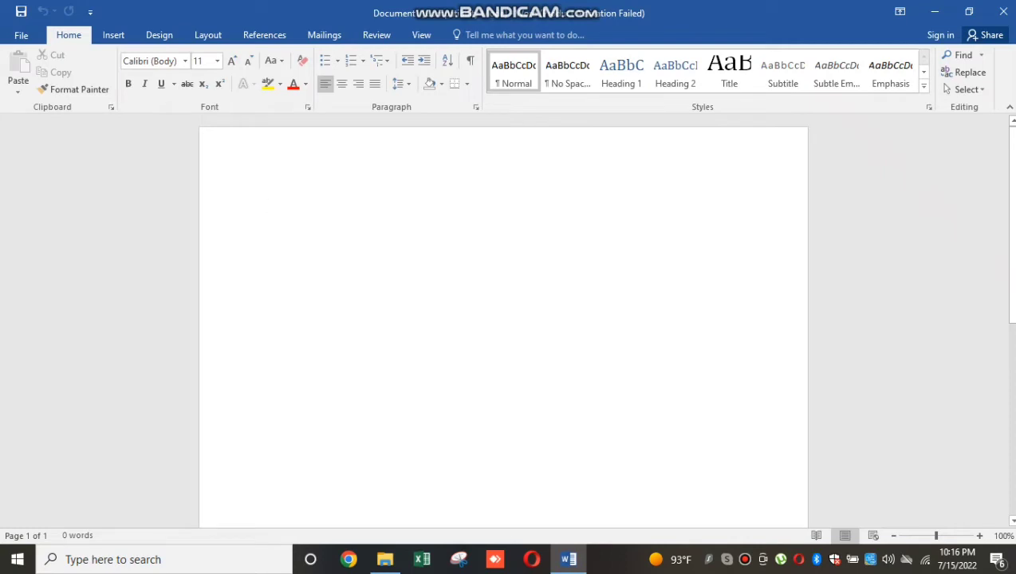
Step: Enter the title 'HOW TO FIND ONLINE PICTURES IN MS WORD' in bold, underlined 24 pt, then start a new line
{"action": "type", "text": "HOW T"}
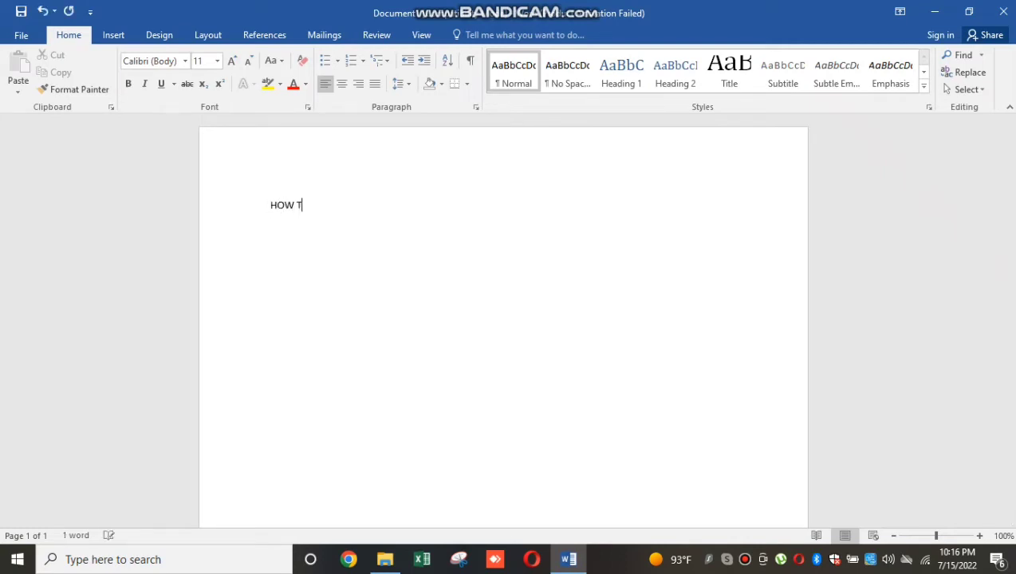
{"action": "type", "text": "O FIND"}
{"action": "type", "text": " ONLINE PIC"}
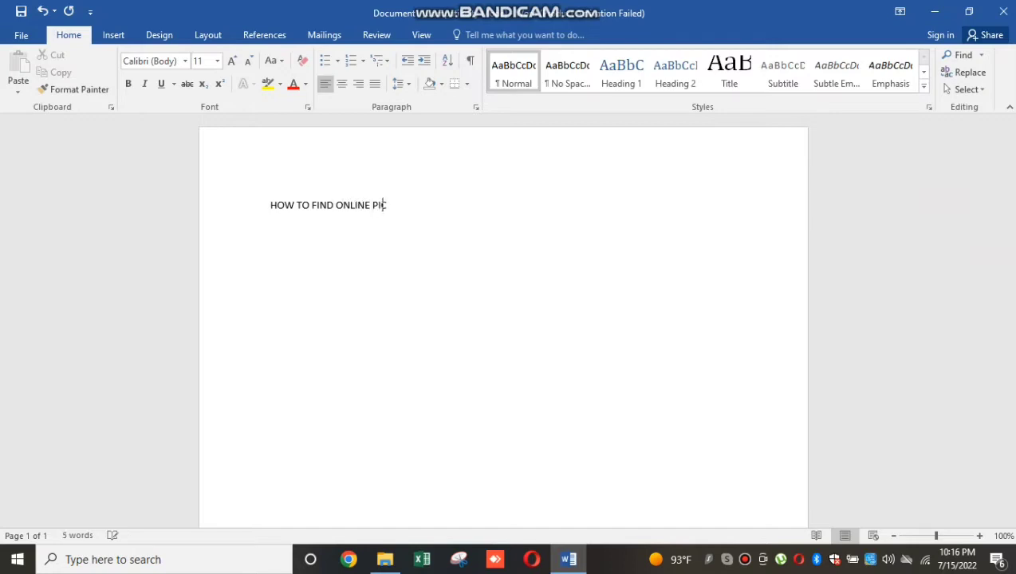
{"action": "type", "text": "TURES "}
{"action": "type", "text": "IN MS W"}
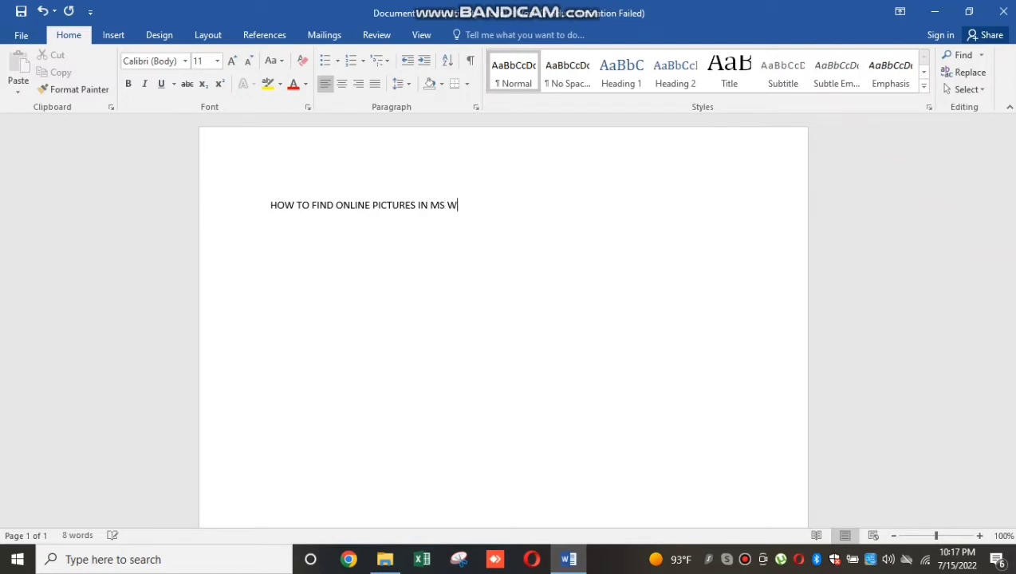
{"action": "type", "text": "ORD"}
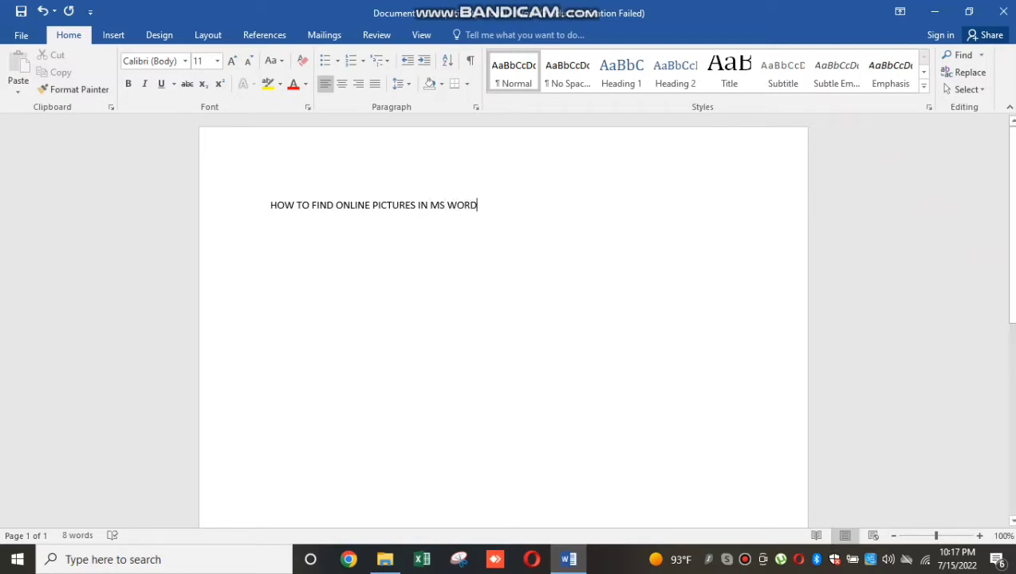
{"action": "left_click_drag", "start_coordinate": [477, 205], "coordinate": [270, 207]}
{"action": "left_click", "coordinate": [276, 164]}
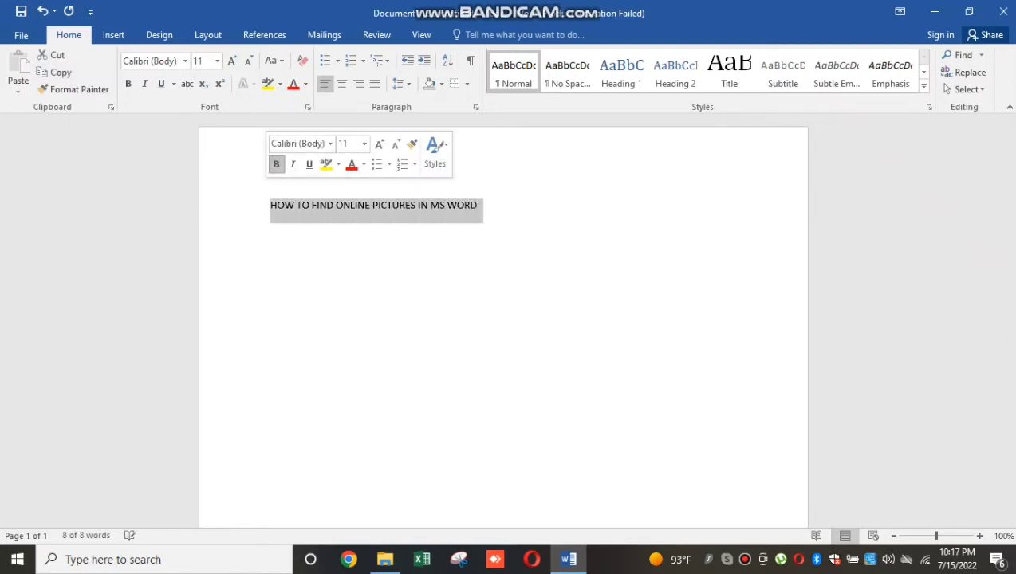
{"action": "left_click", "coordinate": [378, 143]}
{"action": "left_click", "coordinate": [379, 143]}
{"action": "left_click", "coordinate": [378, 143]}
{"action": "left_click", "coordinate": [378, 144]}
{"action": "left_click", "coordinate": [379, 143]}
{"action": "left_click", "coordinate": [378, 143]}
{"action": "left_click", "coordinate": [379, 143]}
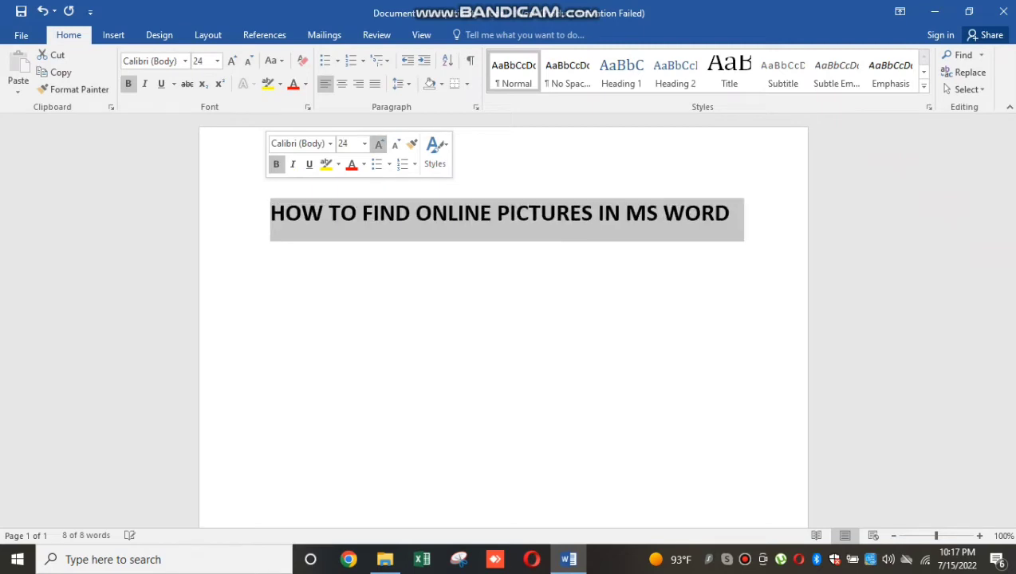
{"action": "left_click", "coordinate": [379, 143]}
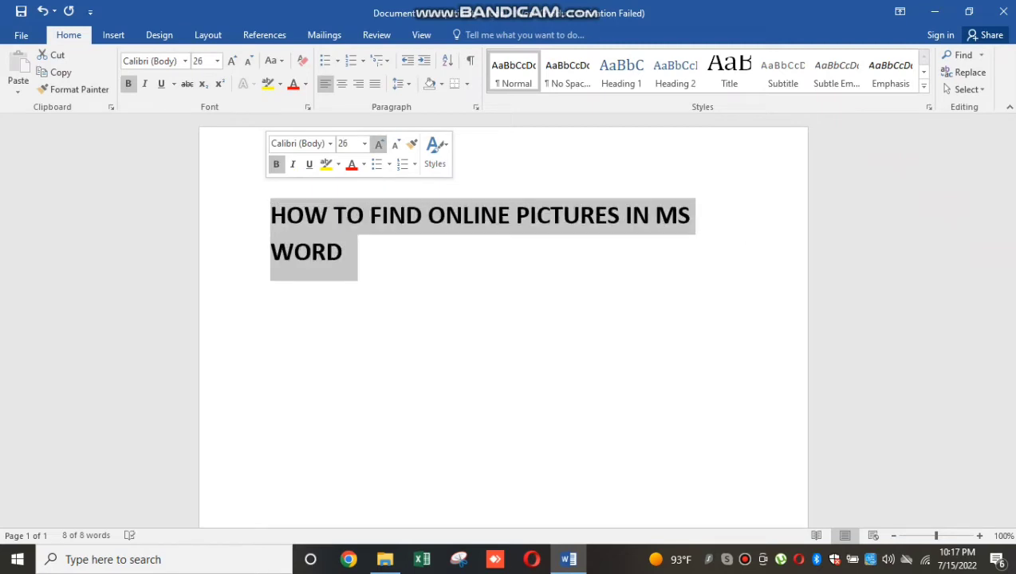
{"action": "left_click", "coordinate": [395, 144]}
{"action": "left_click", "coordinate": [309, 163]}
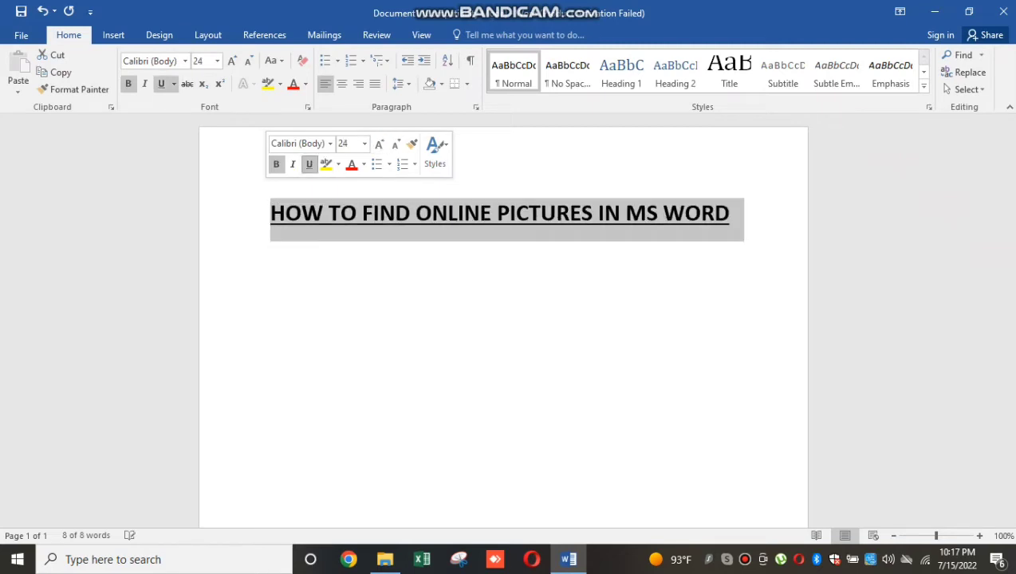
{"action": "left_click", "coordinate": [392, 204]}
{"action": "key", "text": "End"}
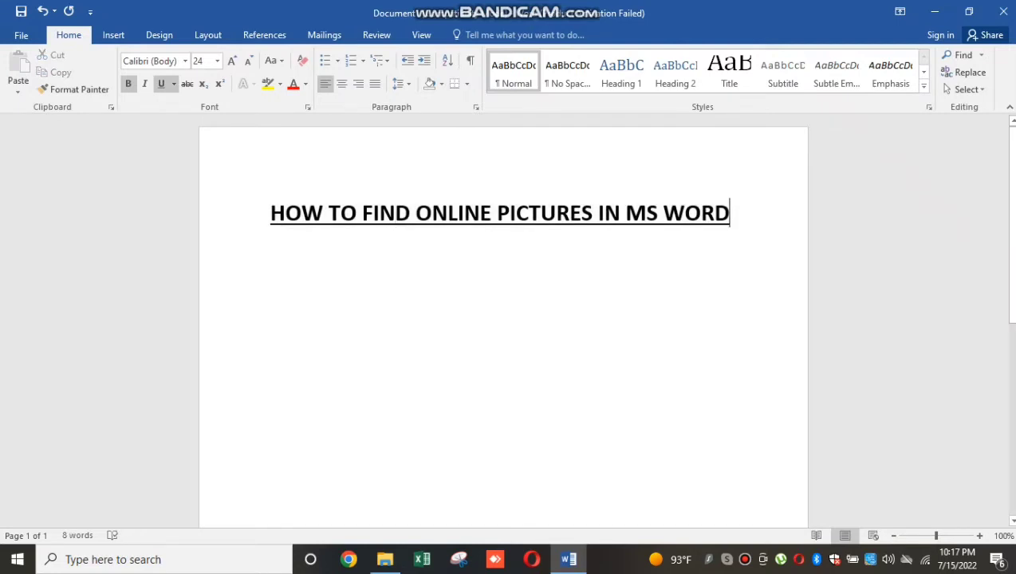
{"action": "key", "text": "Return"}
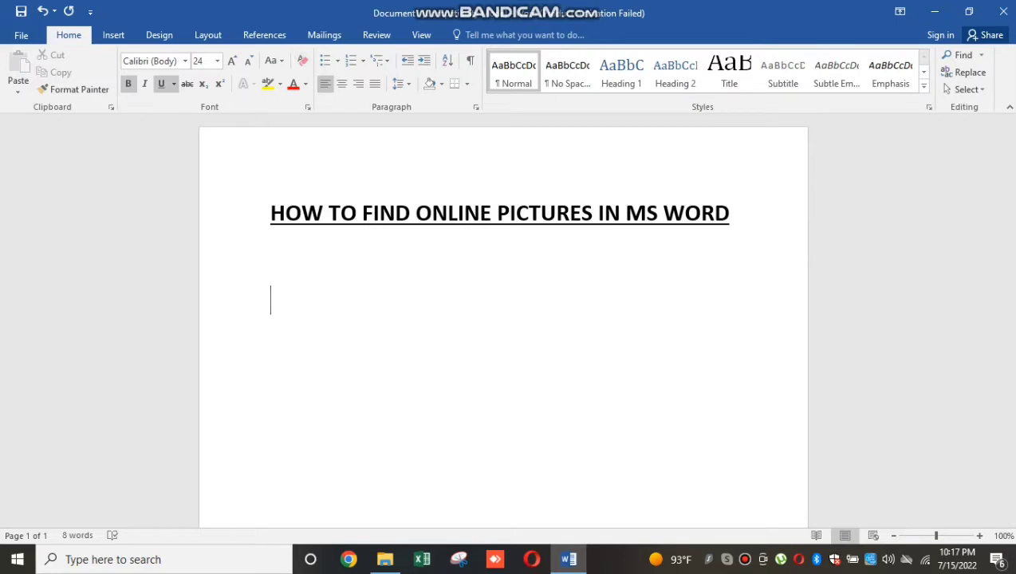
Step: Search Online Pictures for 'MS WORD', which returns a 'Something went wrong' error
{"action": "left_click", "coordinate": [113, 34]}
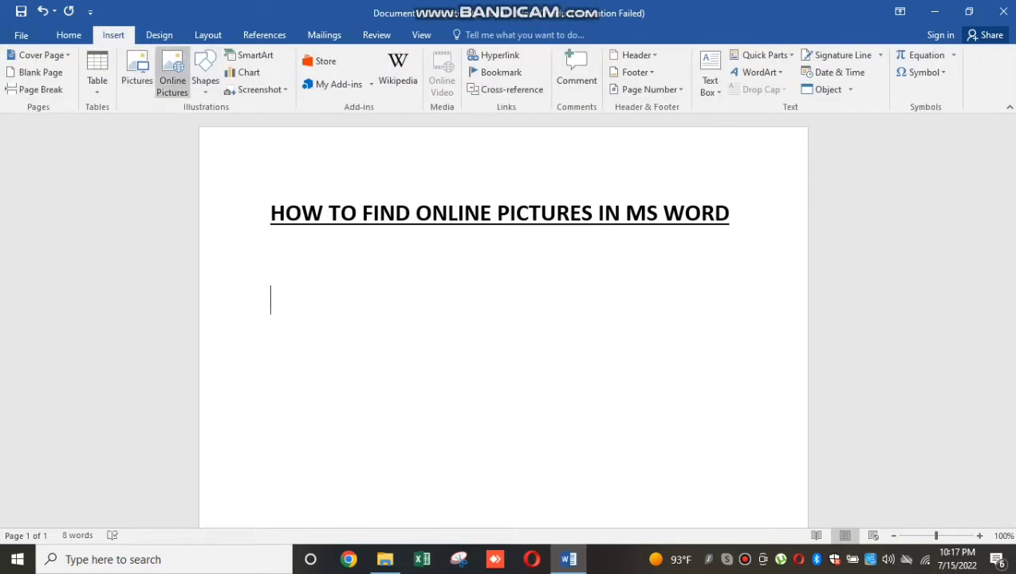
{"action": "left_click", "coordinate": [172, 73]}
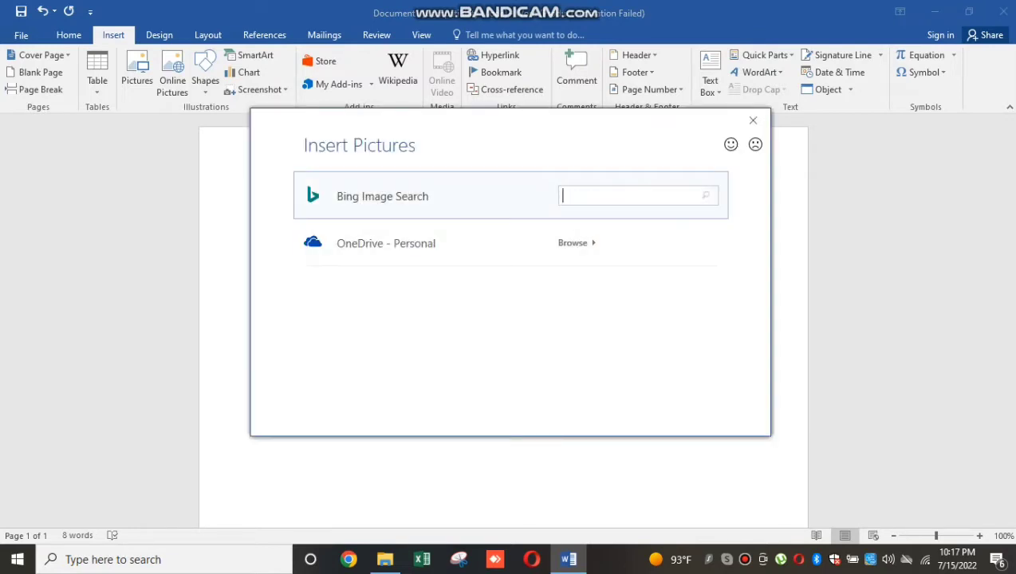
{"action": "type", "text": "MS WORD"}
{"action": "key", "text": "Return"}
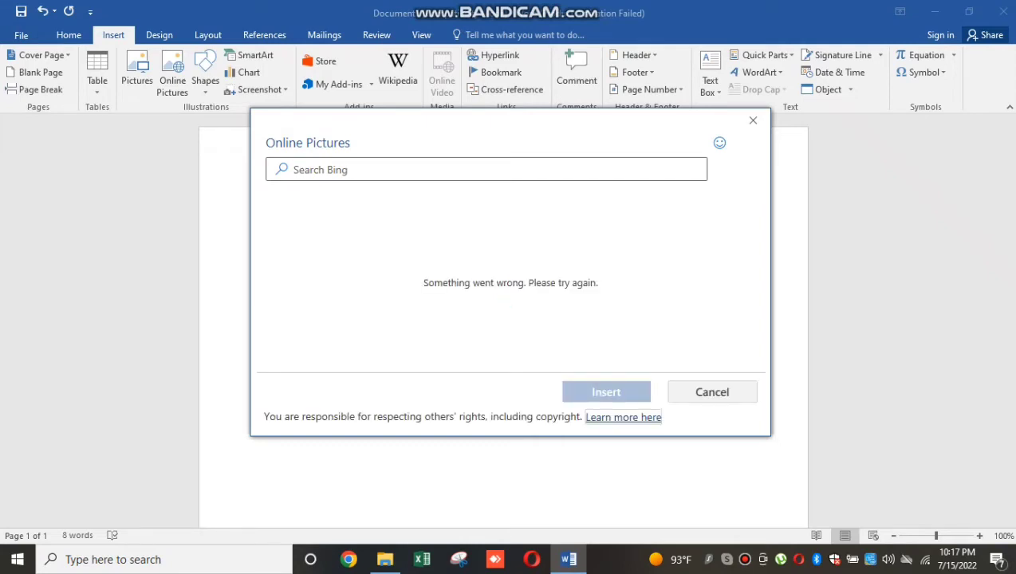
Step: Search Bing for 'ms word' and insert the laptop illustration, retrying the failed download
{"action": "left_click", "coordinate": [486, 168]}
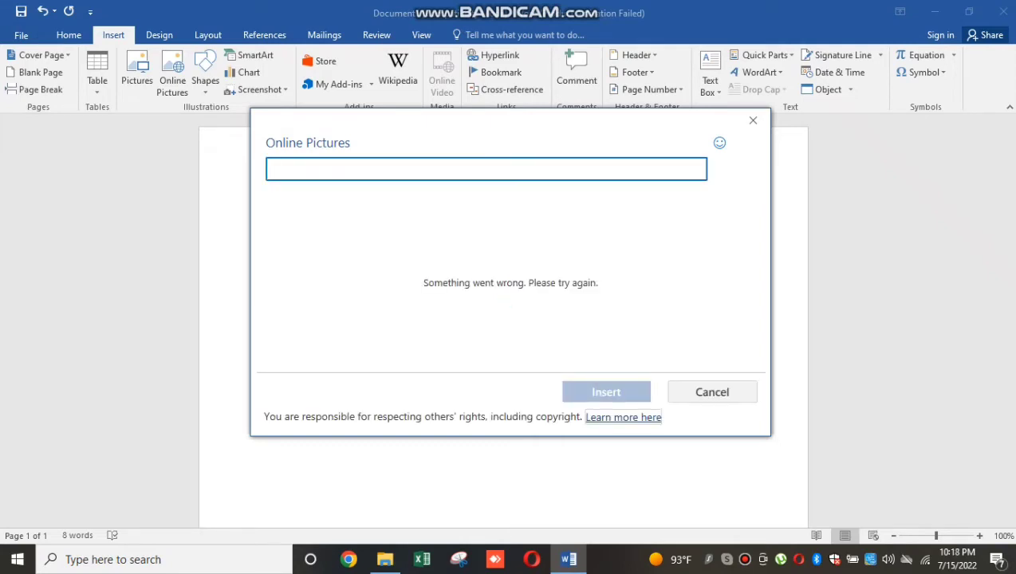
{"action": "type", "text": "ms word"}
{"action": "key", "text": "Return"}
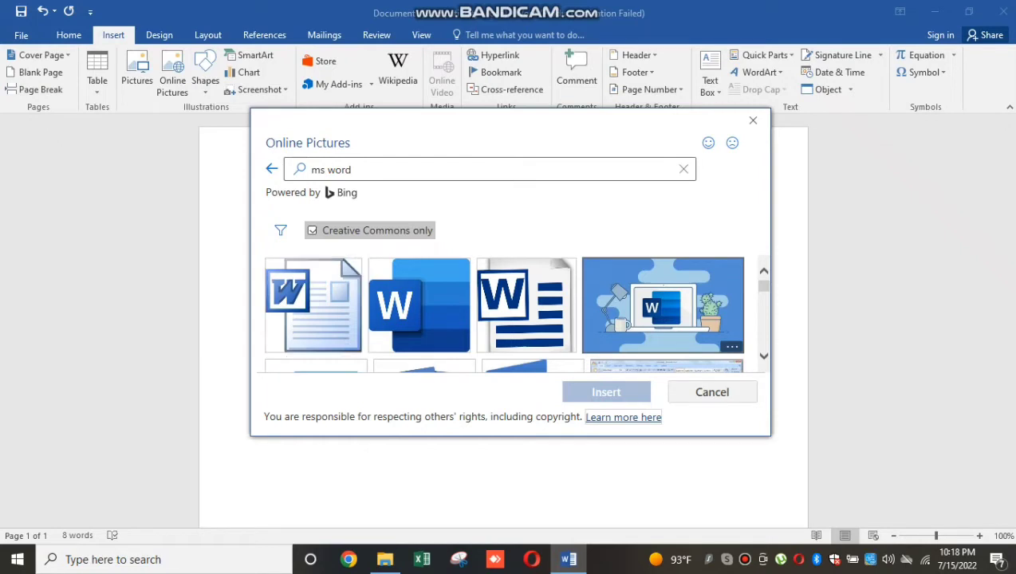
{"action": "left_click", "coordinate": [661, 304]}
{"action": "left_click", "coordinate": [613, 392]}
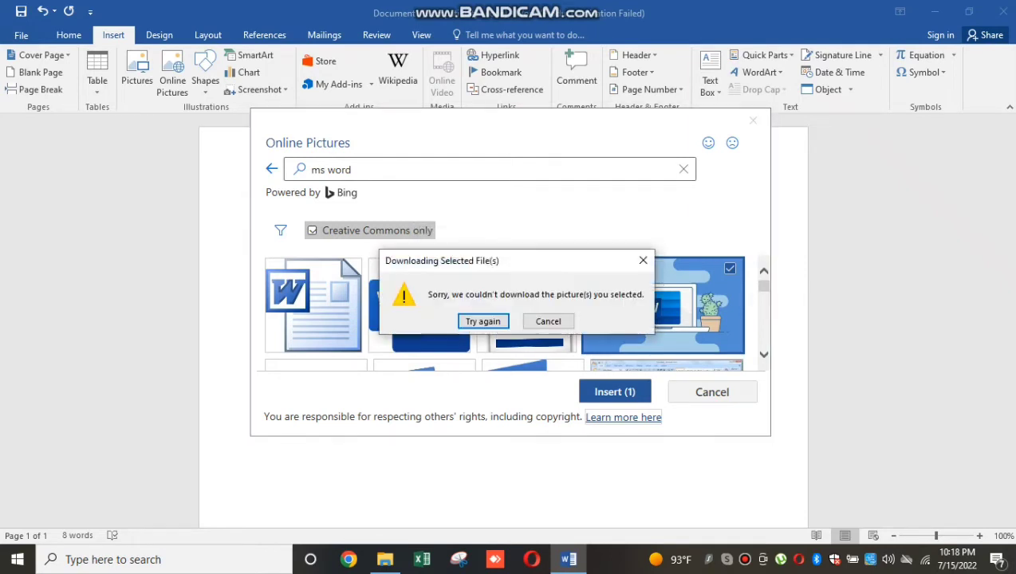
{"action": "key", "text": "Return"}
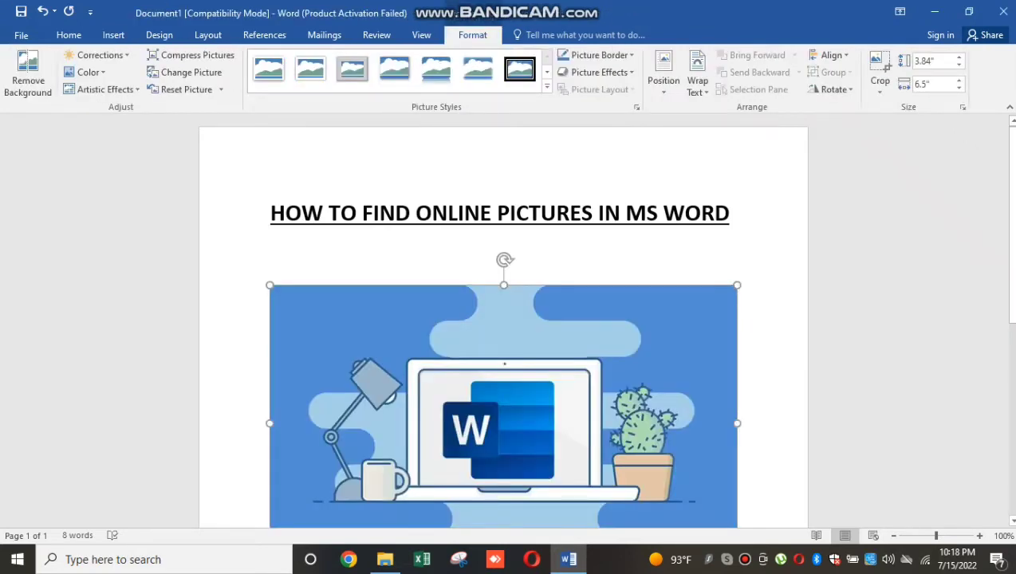
Step: Deselect the laptop picture and place the cursor on a blank line beneath it
{"action": "key", "text": "Right"}
{"action": "scroll", "coordinate": [503, 318], "scroll_direction": "up", "scroll_amount": 3}
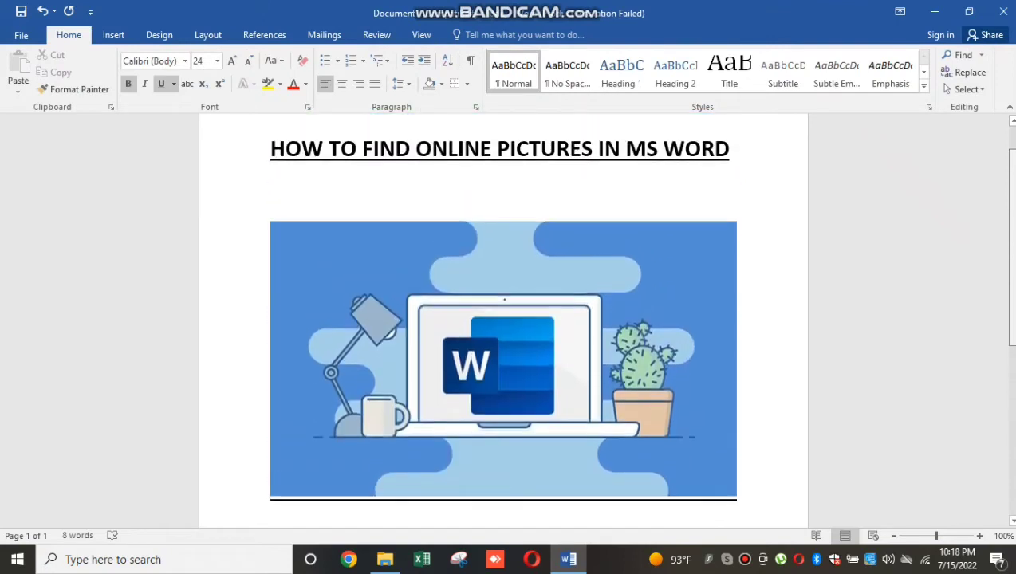
{"action": "scroll", "coordinate": [503, 319], "scroll_direction": "down", "scroll_amount": 1}
{"action": "scroll", "coordinate": [503, 318], "scroll_direction": "down", "scroll_amount": 2}
{"action": "scroll", "coordinate": [503, 319], "scroll_direction": "down", "scroll_amount": 1}
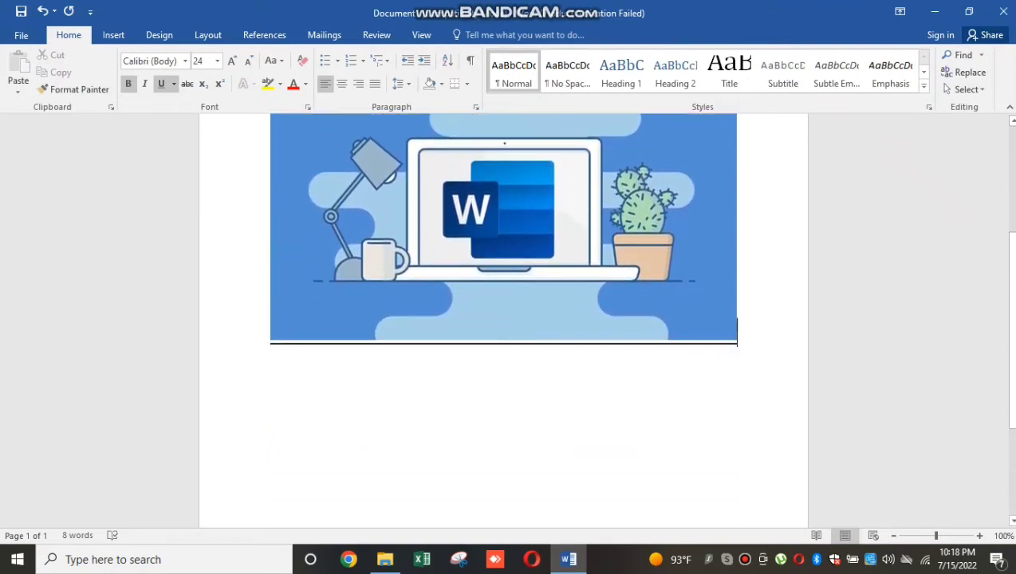
{"action": "key", "text": "shift+Left"}
{"action": "key", "text": "Right"}
{"action": "scroll", "coordinate": [503, 319], "scroll_direction": "down", "scroll_amount": 1}
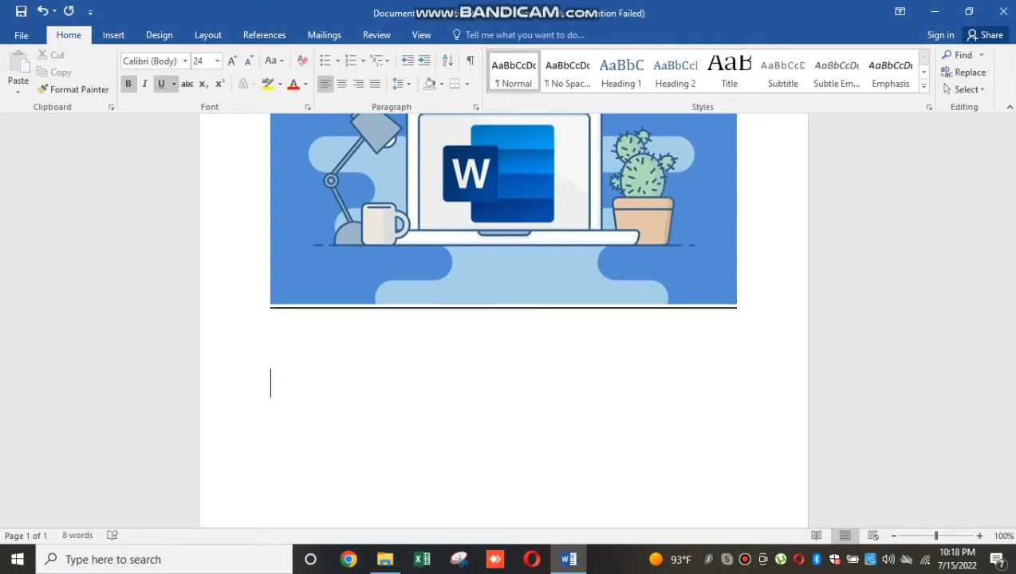
Step: Type 'AND EDITED THE PICTURE' below the picture, correcting the stray typos
{"action": "type", "text": "a"}
{"action": "key", "text": "BackSpace"}
{"action": "type", "text": "A"}
{"action": "type", "text": "n"}
{"action": "key", "text": "BackSpace"}
{"action": "type", "text": "ND ED"}
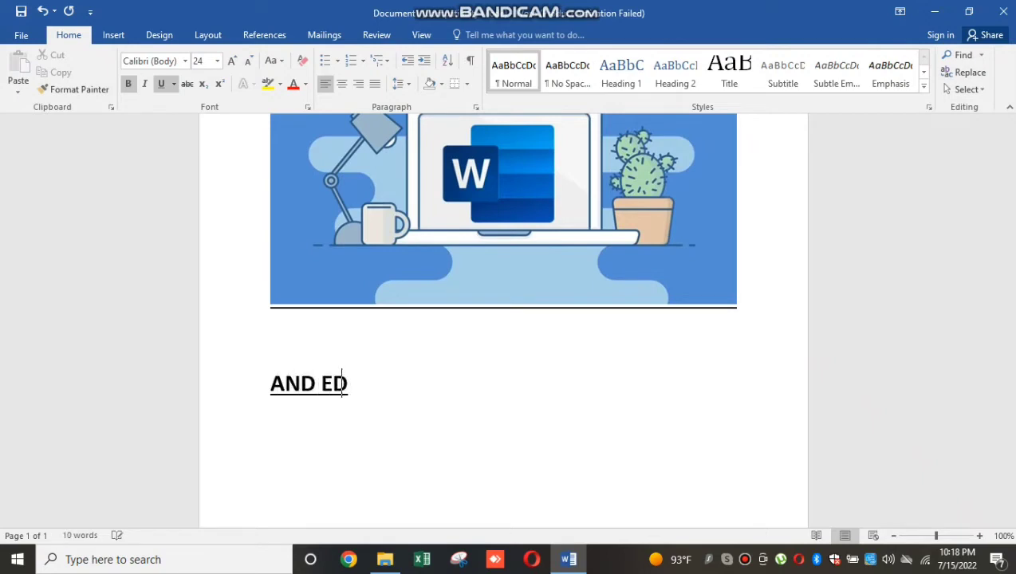
{"action": "type", "text": "ITE"}
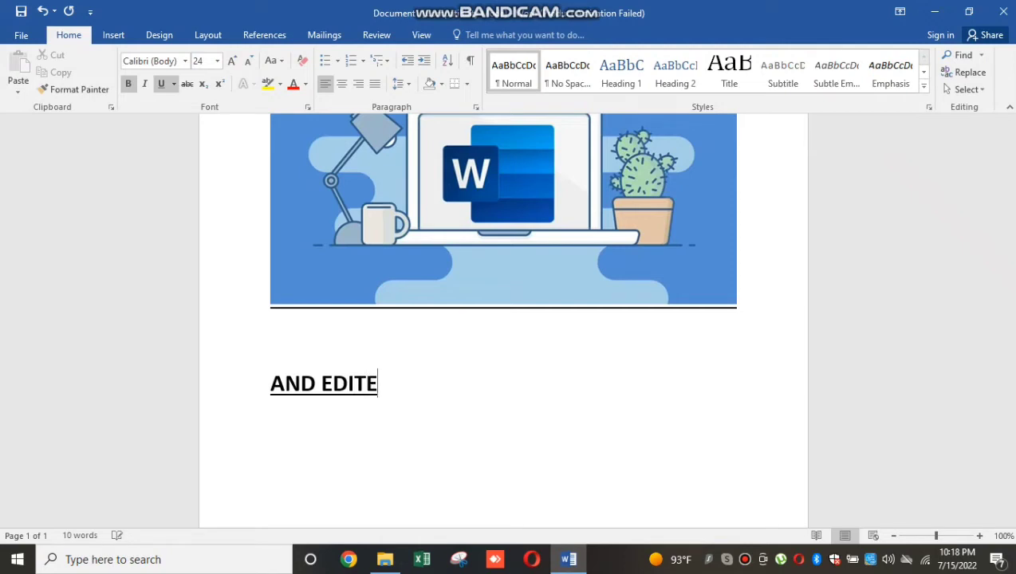
{"action": "type", "text": "D THE PICT"}
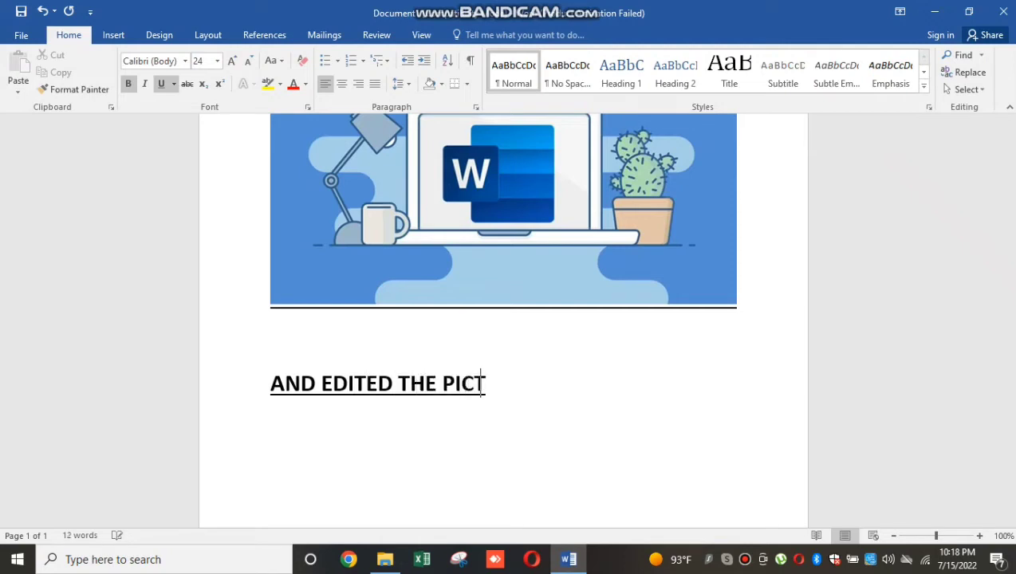
{"action": "type", "text": "URE"}
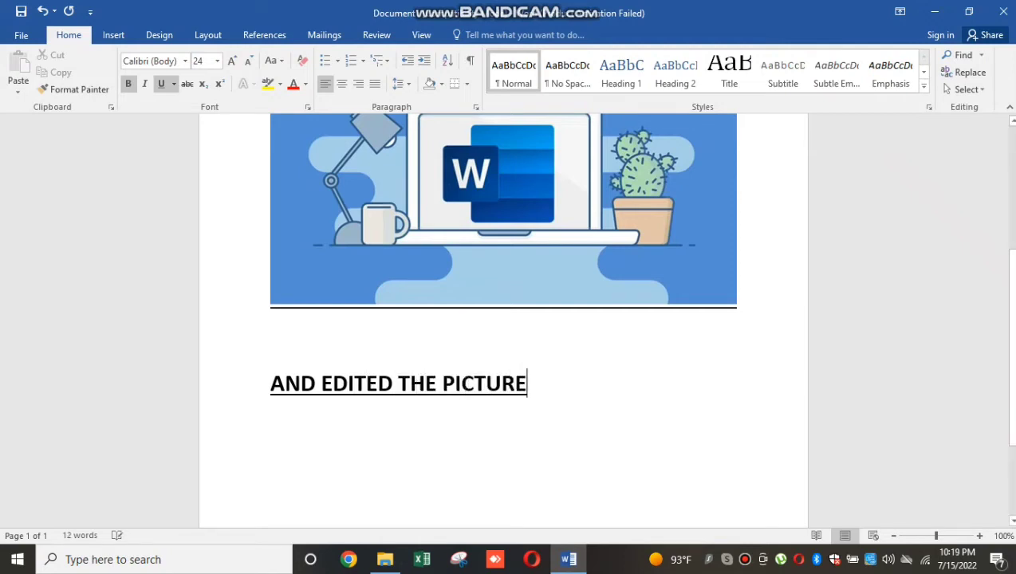
{"action": "scroll", "coordinate": [503, 319], "scroll_direction": "down", "scroll_amount": 1}
{"action": "scroll", "coordinate": [502, 319], "scroll_direction": "up", "scroll_amount": 5}
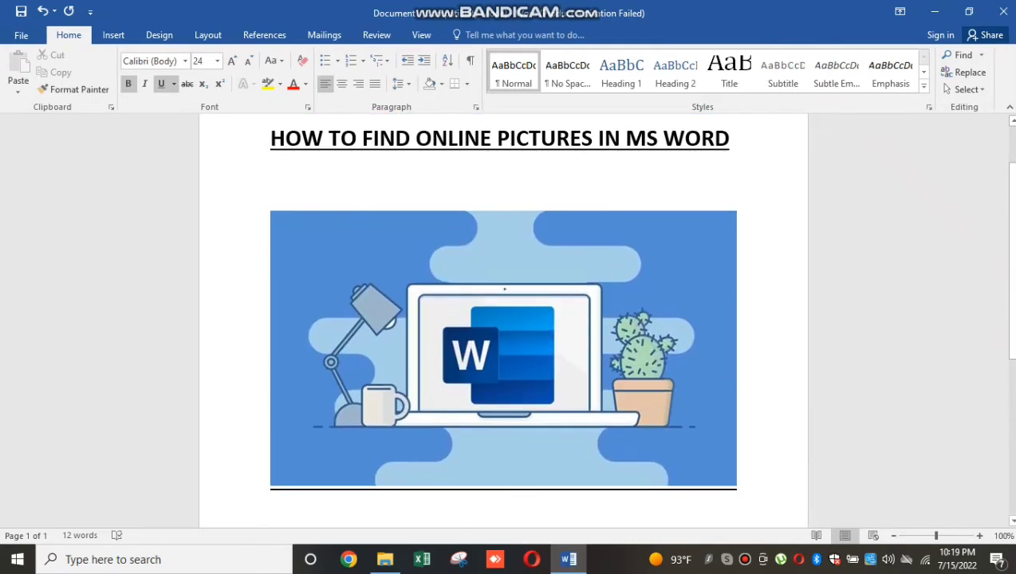
{"action": "left_click", "coordinate": [503, 348]}
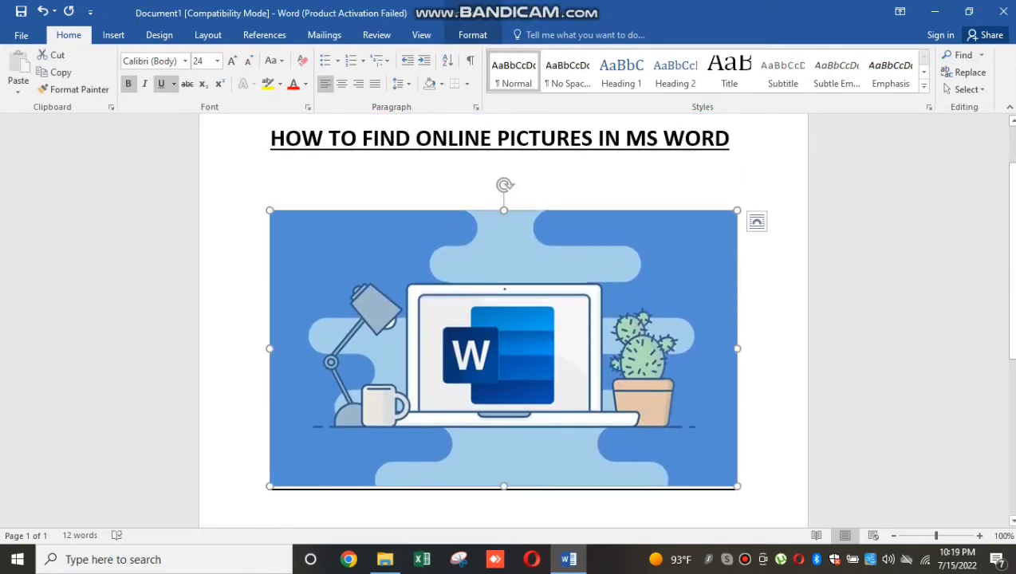
{"action": "left_click", "coordinate": [472, 35]}
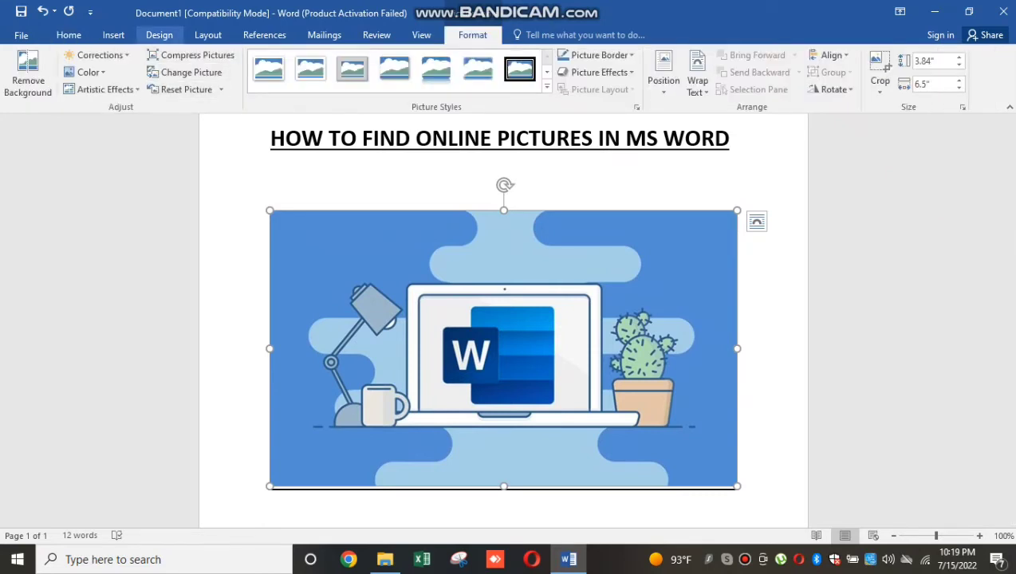
{"action": "left_click", "coordinate": [158, 35]}
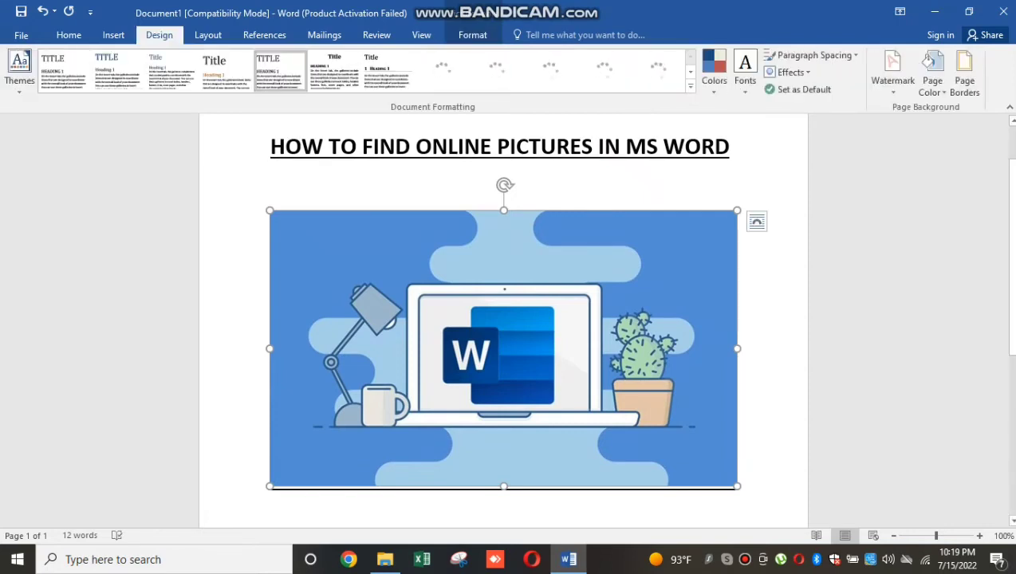
{"action": "left_click", "coordinate": [113, 34]}
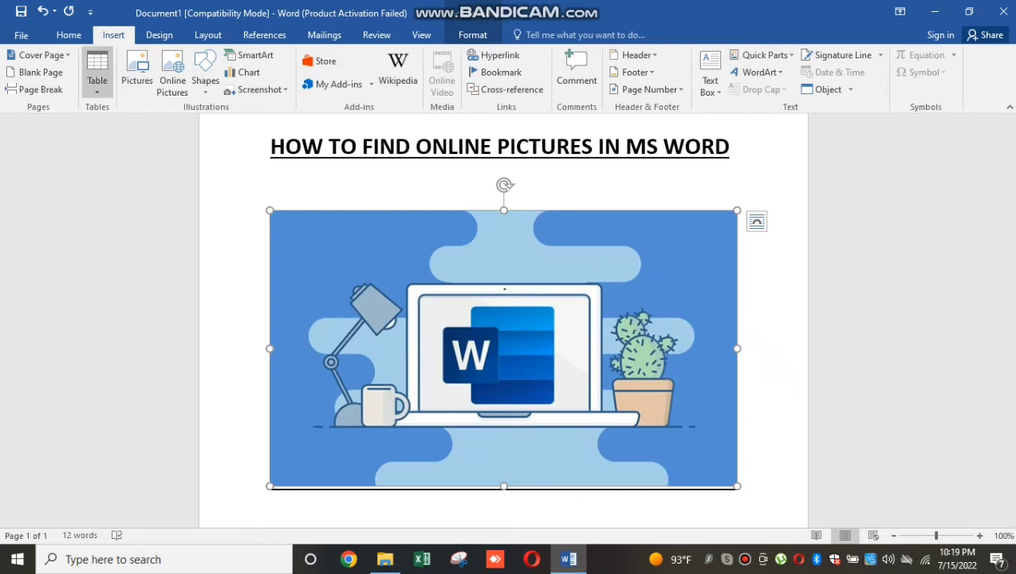
{"action": "left_click", "coordinate": [68, 34]}
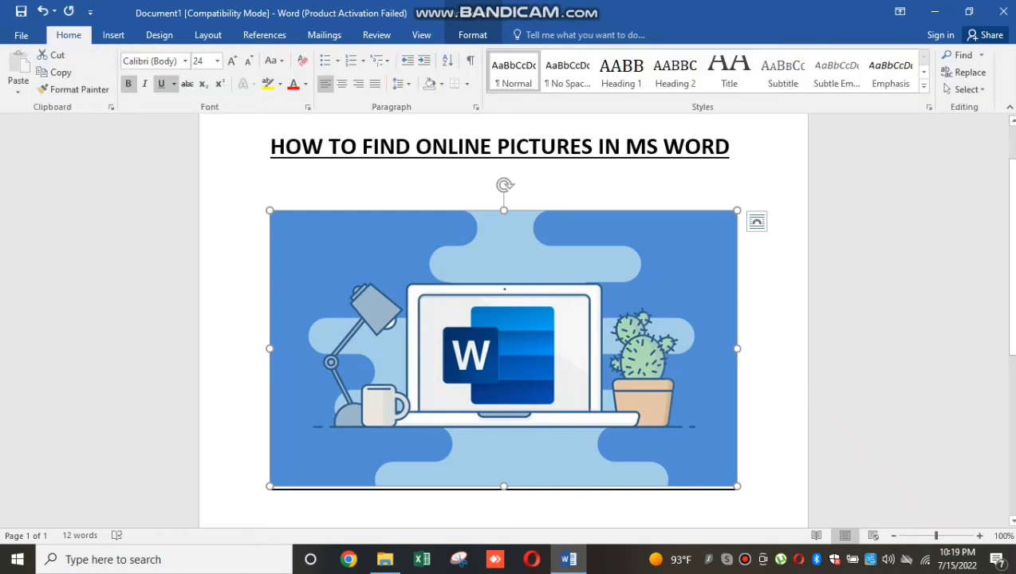
Step: Try several picture styles, then settle on Rounded Diagonal Corner, White for the laptop picture
{"action": "left_click", "coordinate": [472, 34]}
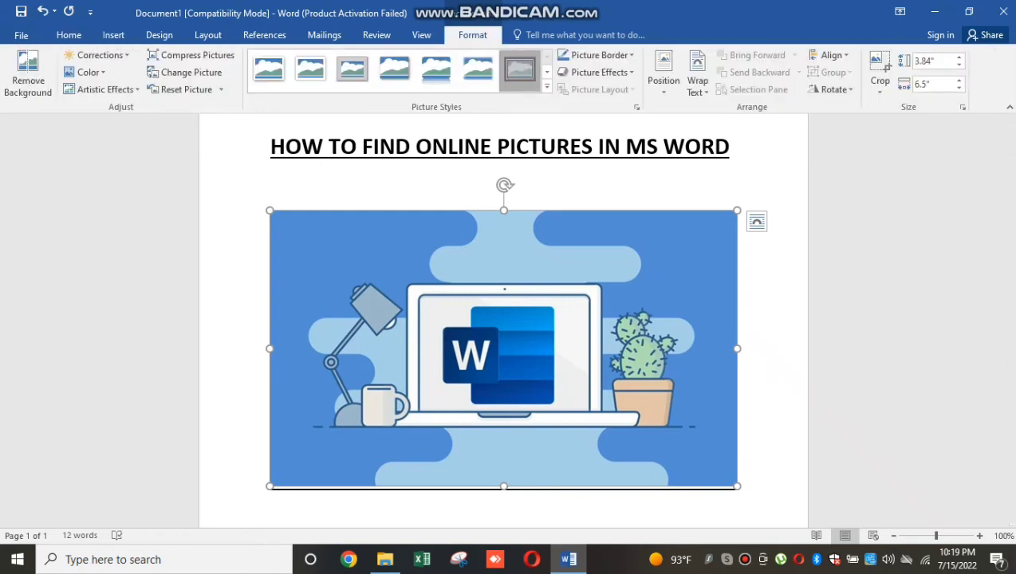
{"action": "left_click", "coordinate": [519, 68]}
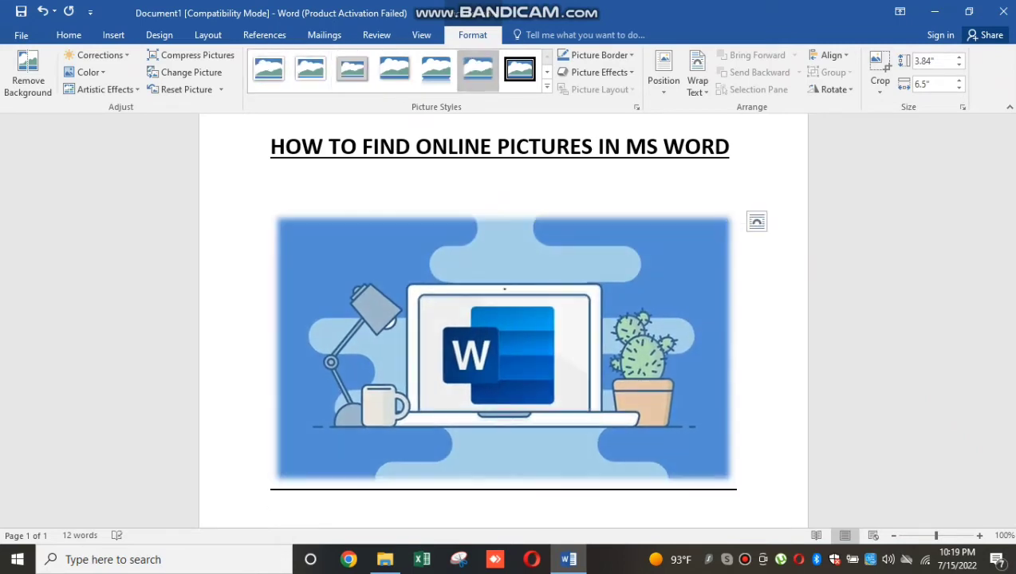
{"action": "left_click", "coordinate": [547, 71]}
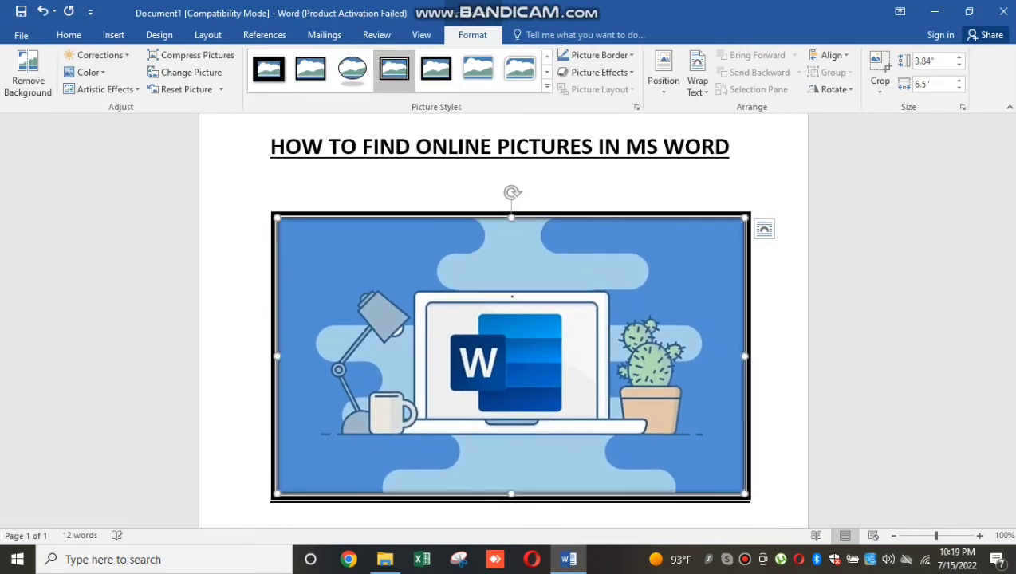
{"action": "left_click", "coordinate": [352, 69]}
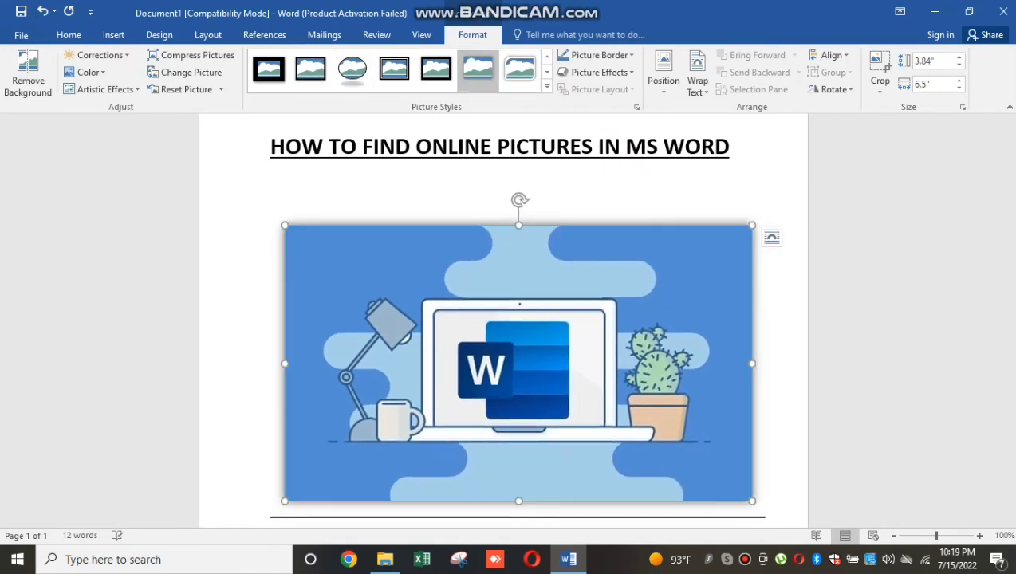
{"action": "left_click", "coordinate": [519, 68]}
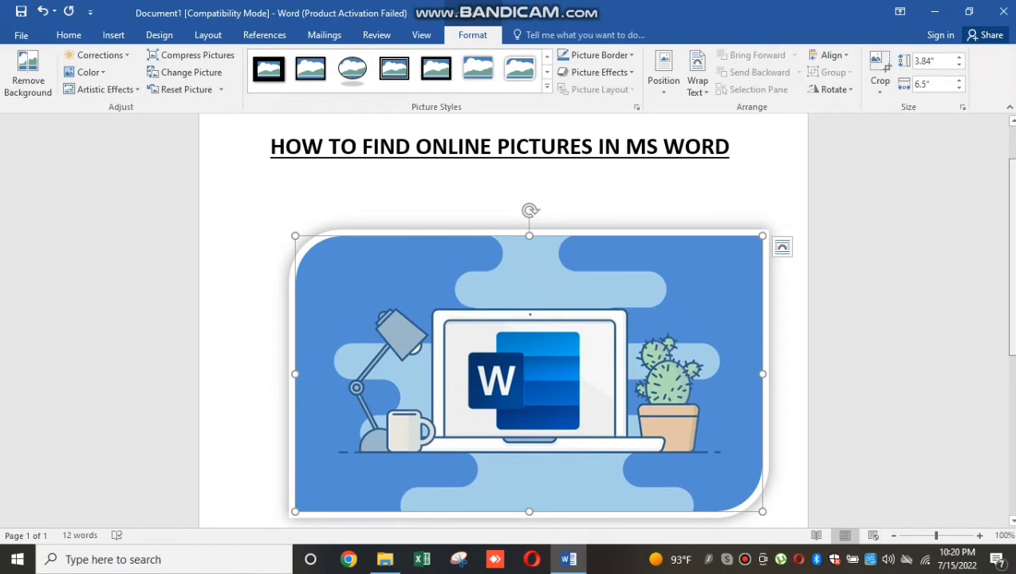
{"action": "scroll", "coordinate": [527, 319], "scroll_direction": "down", "scroll_amount": 2}
{"action": "left_click", "coordinate": [786, 467]}
{"action": "left_click", "coordinate": [734, 383]}
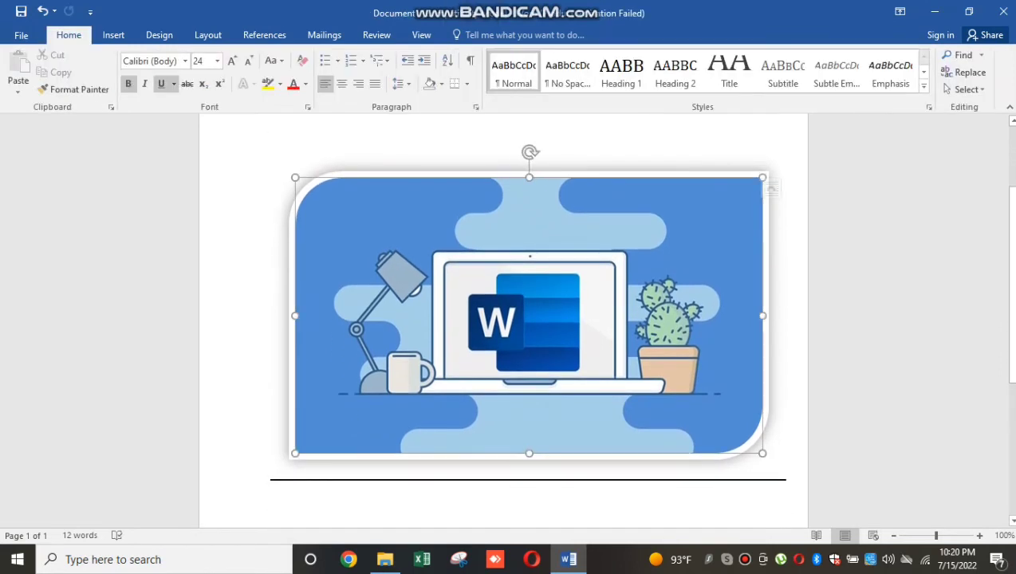
Step: Give the picture a Tight Reflection with 8 pt offset and a red glow
{"action": "left_click", "coordinate": [598, 72]}
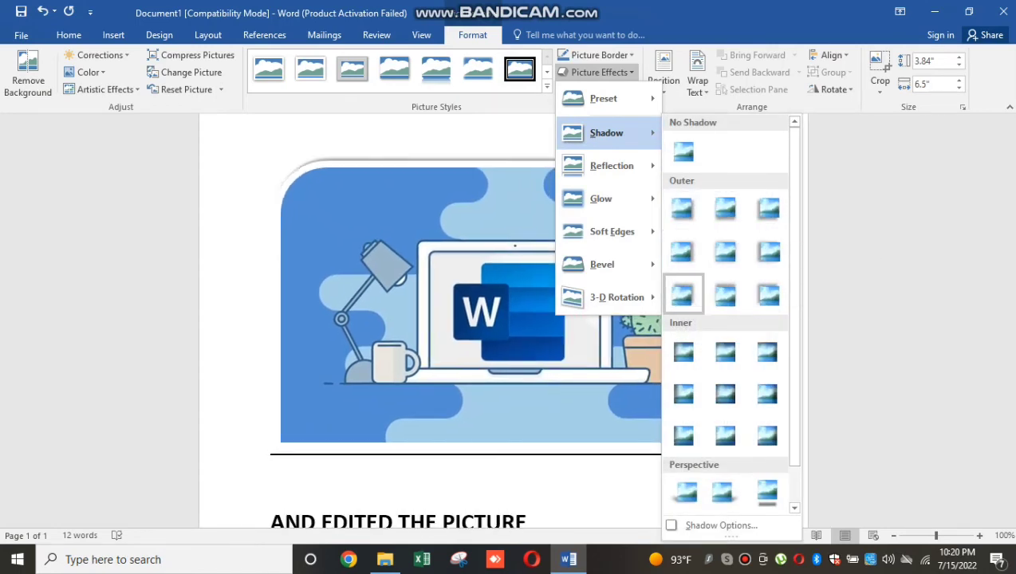
{"action": "key", "text": "Escape"}
{"action": "key", "text": "Escape"}
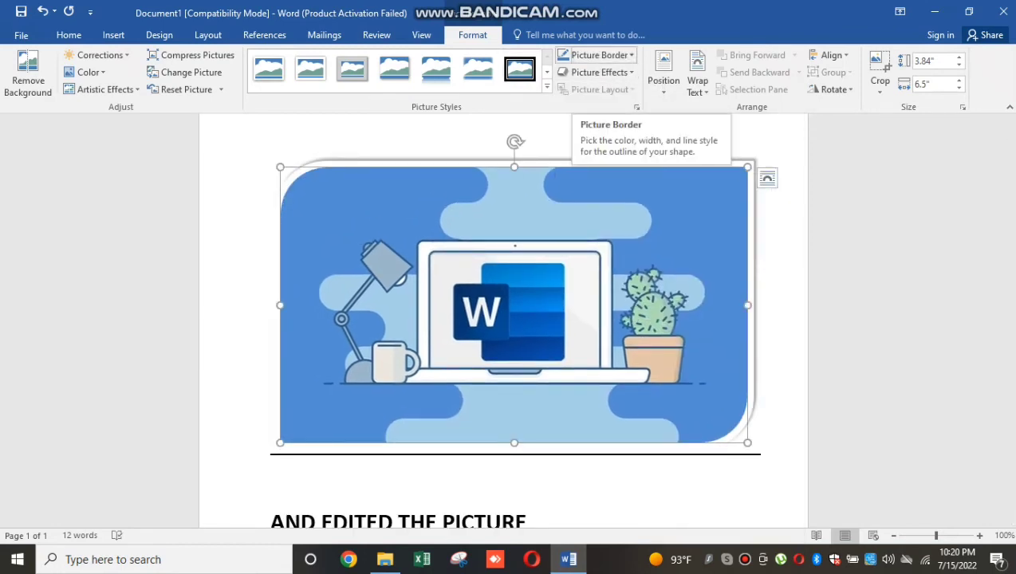
{"action": "left_click", "coordinate": [598, 72]}
{"action": "mouse_move", "coordinate": [611, 166]}
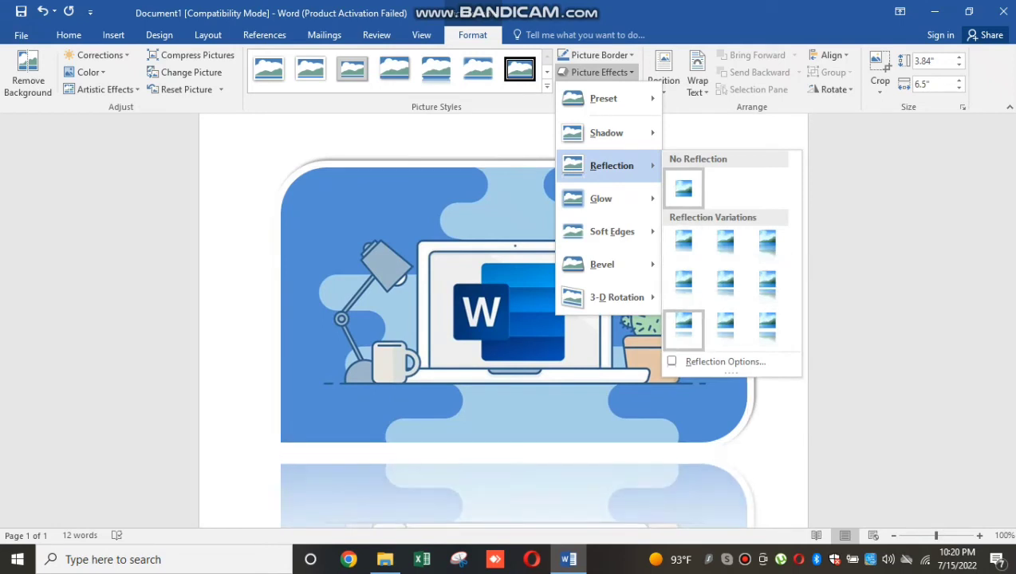
{"action": "left_click", "coordinate": [683, 325]}
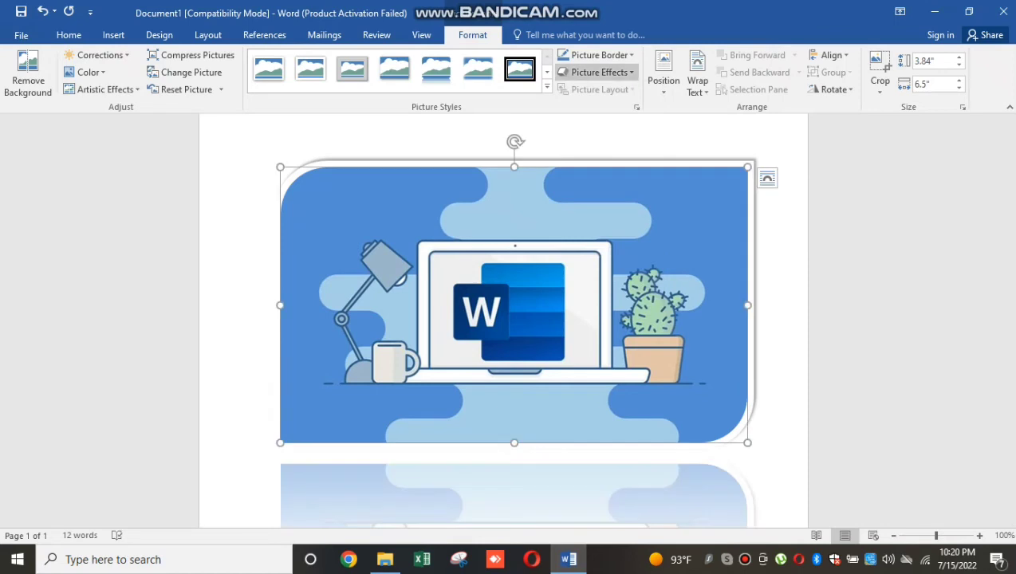
{"action": "left_click", "coordinate": [599, 72]}
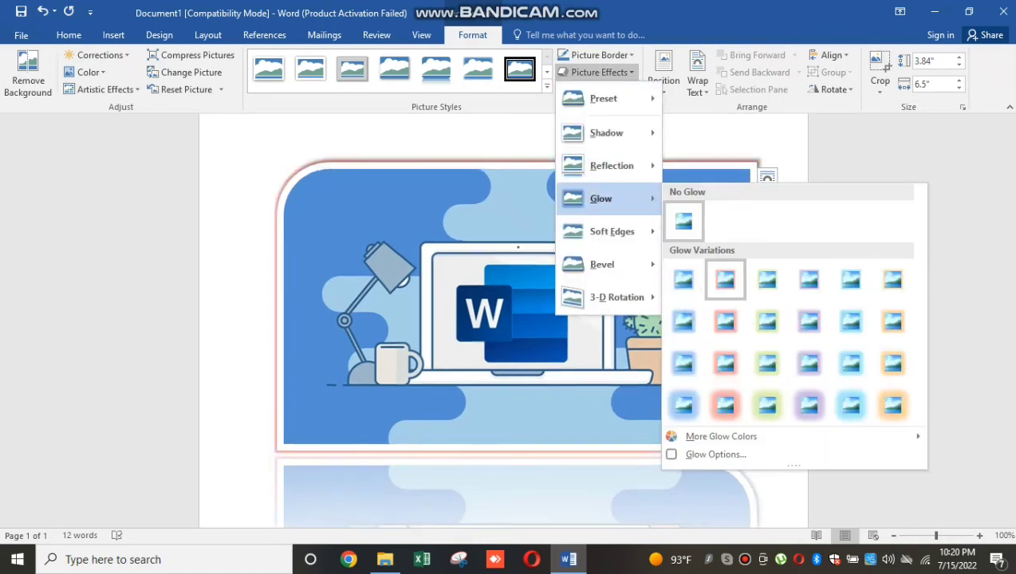
{"action": "left_click", "coordinate": [724, 278]}
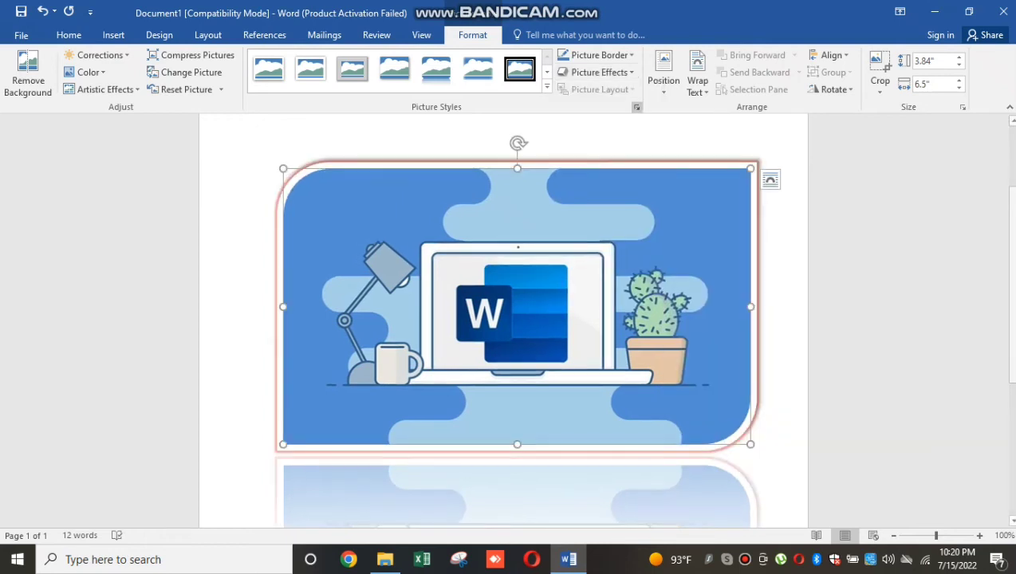
Step: Apply a Parallel 3-D rotation preset and a pale pink border to the picture
{"action": "left_click", "coordinate": [598, 72]}
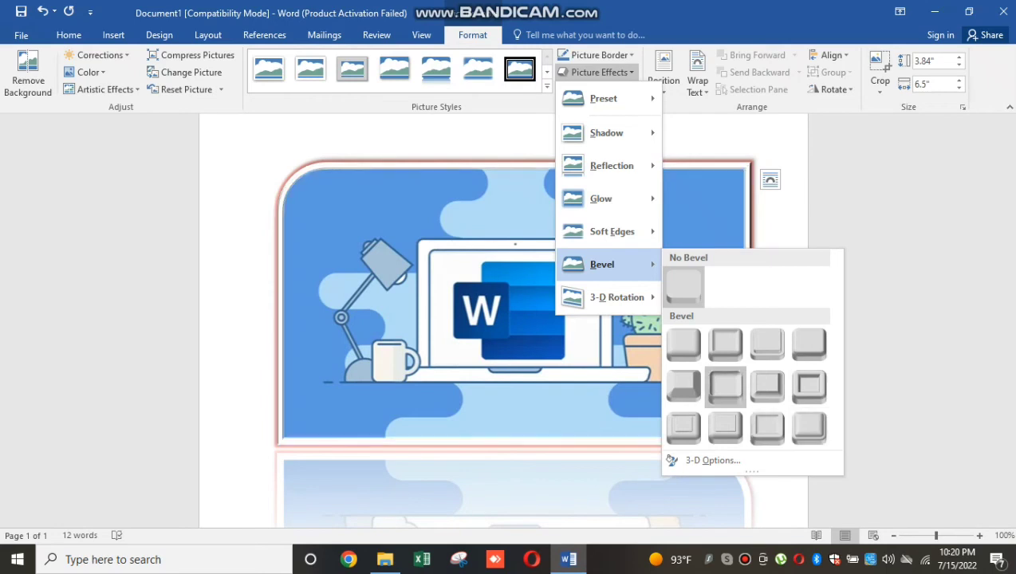
{"action": "mouse_move", "coordinate": [616, 296]}
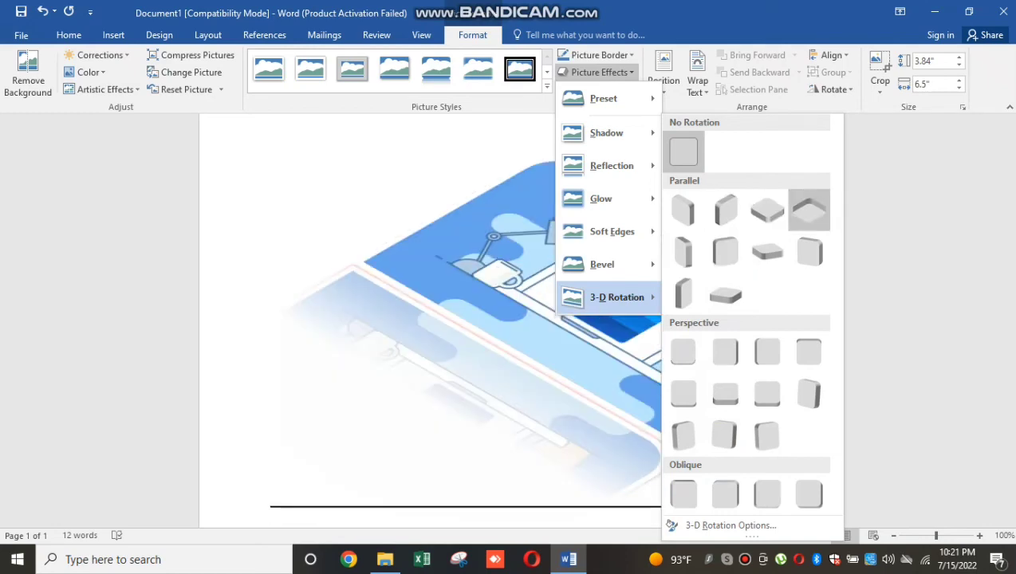
{"action": "left_click", "coordinate": [808, 251]}
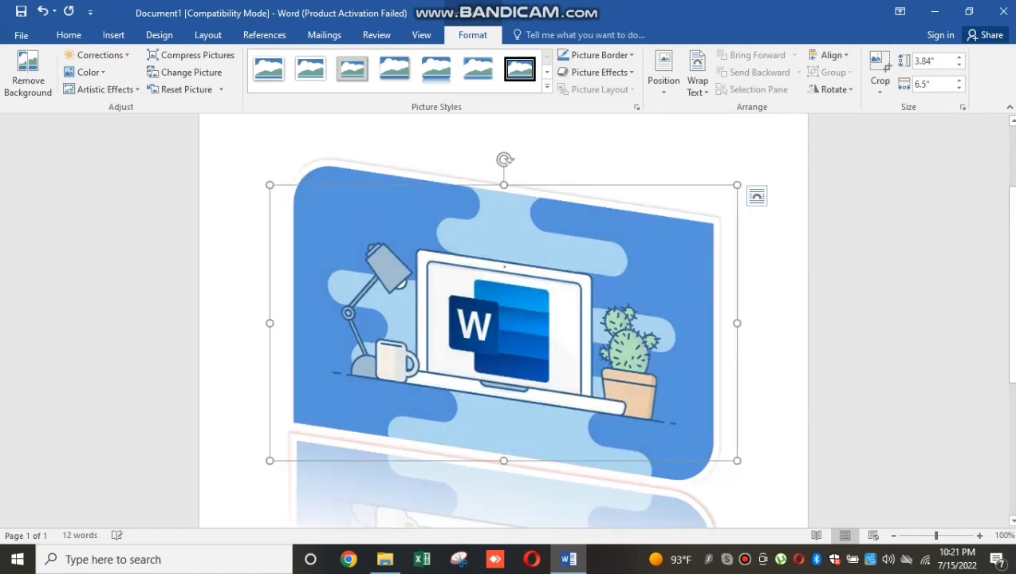
{"action": "left_click", "coordinate": [597, 55]}
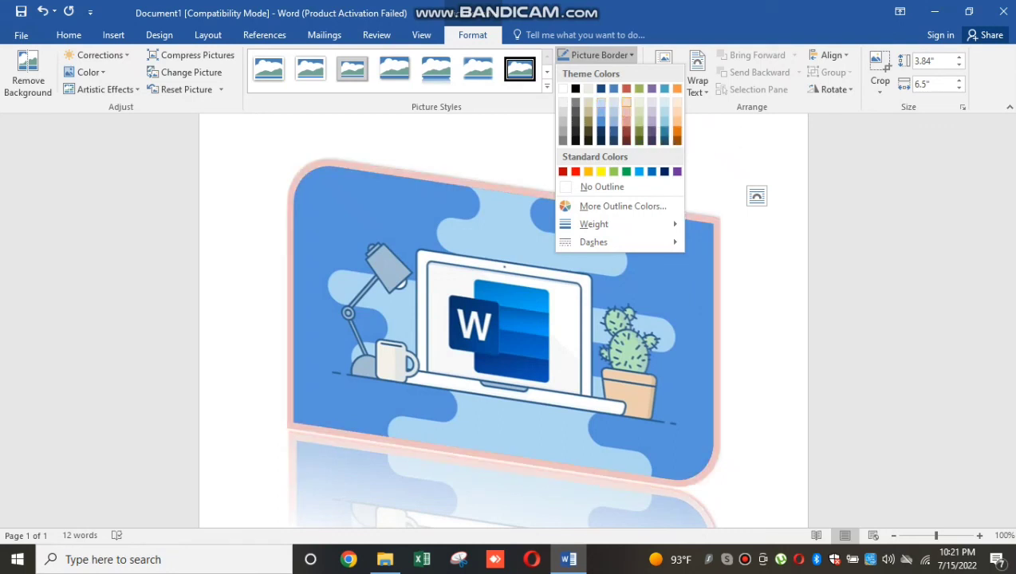
{"action": "left_click", "coordinate": [625, 102]}
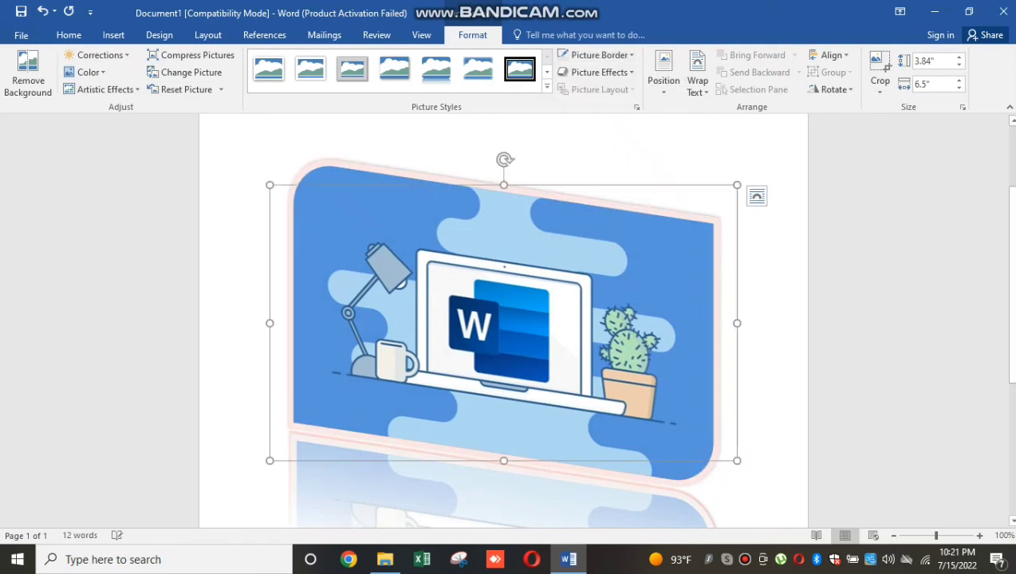
{"action": "key", "text": "ctrl+End"}
{"action": "scroll", "coordinate": [502, 319], "scroll_direction": "down", "scroll_amount": 1}
{"action": "scroll", "coordinate": [502, 319], "scroll_direction": "up", "scroll_amount": 1}
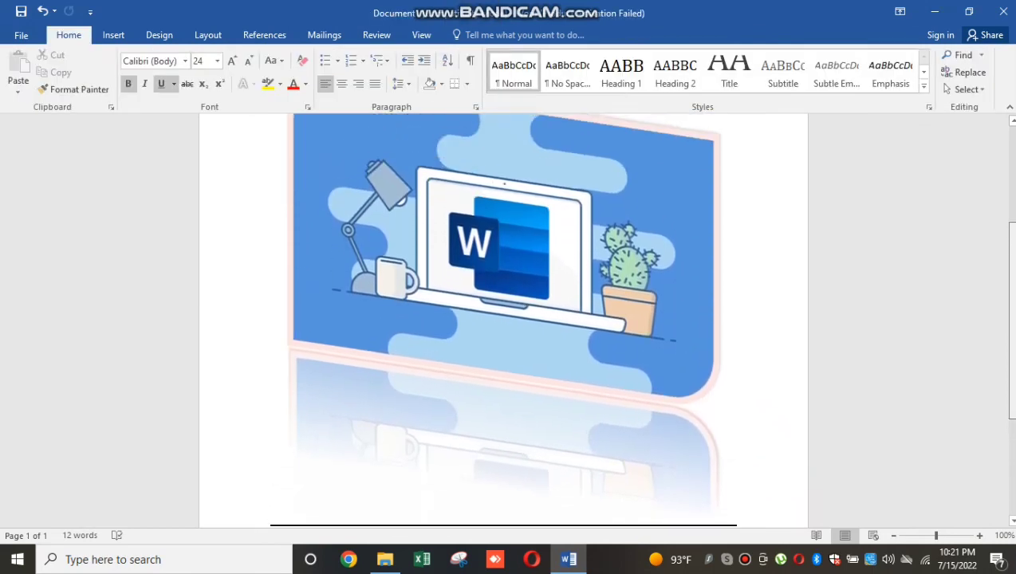
{"action": "scroll", "coordinate": [502, 318], "scroll_direction": "up", "scroll_amount": 1}
{"action": "scroll", "coordinate": [502, 319], "scroll_direction": "up", "scroll_amount": 2}
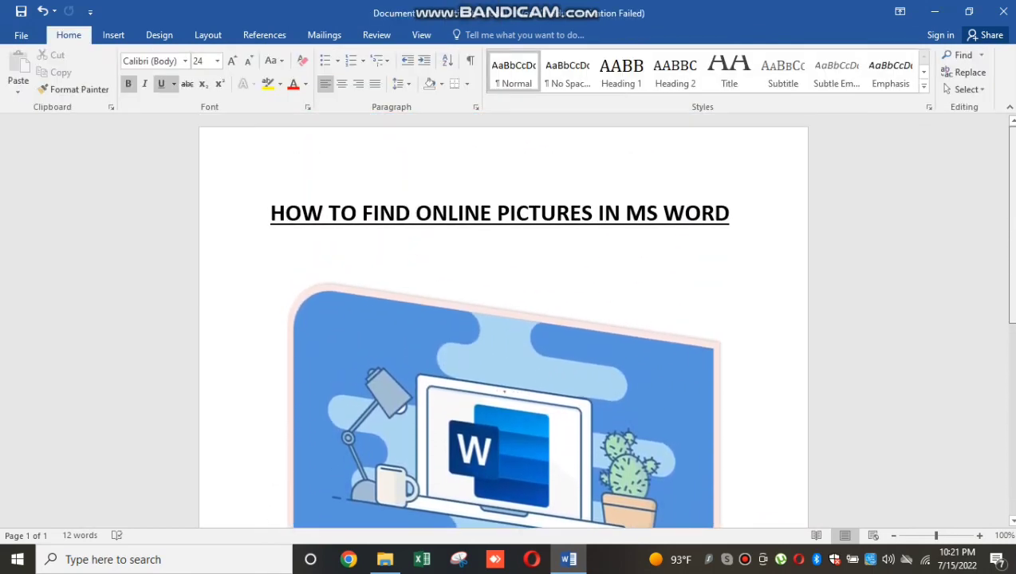
{"action": "scroll", "coordinate": [502, 319], "scroll_direction": "down", "scroll_amount": 1}
{"action": "scroll", "coordinate": [502, 319], "scroll_direction": "down", "scroll_amount": 2}
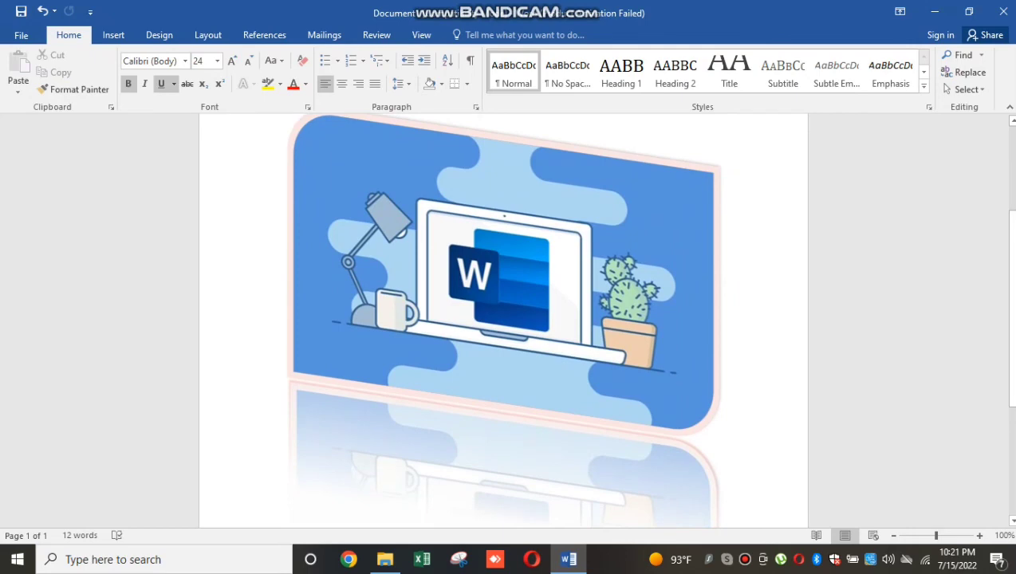